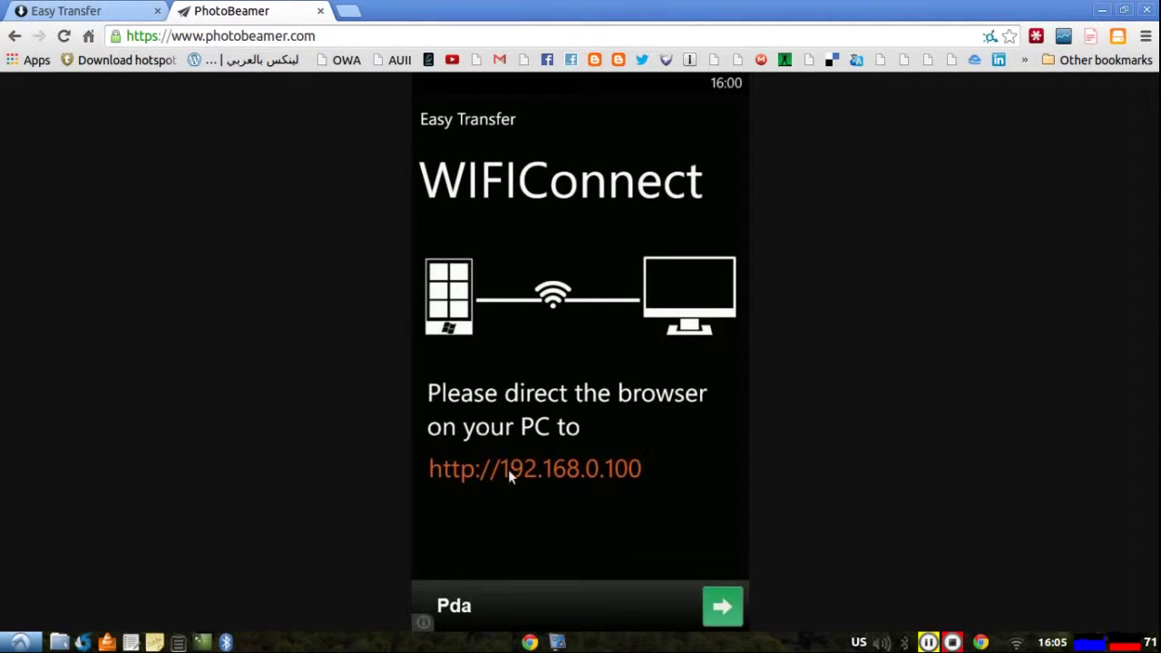
- Switch to the Easy Transfer page at 192.168.0.100
left_click(84, 12)
left_click_drag(229, 39, 136, 38)
left_click(245, 36)
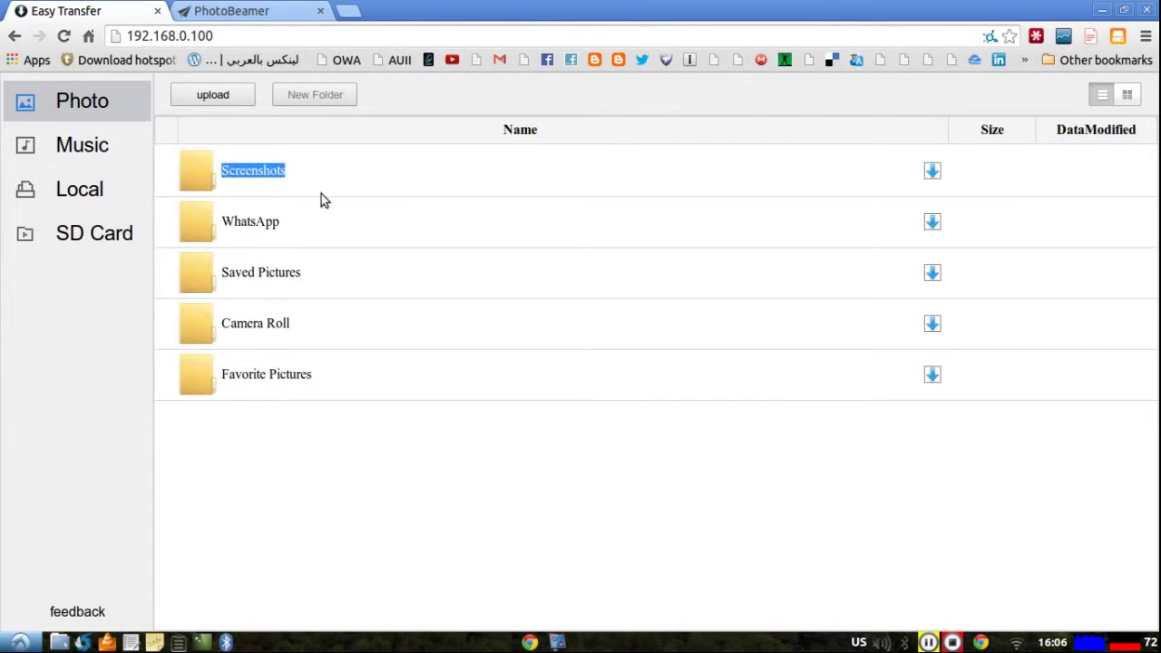
- Try to open the Screenshots photo folder and download it
left_click(280, 169)
left_click(208, 176)
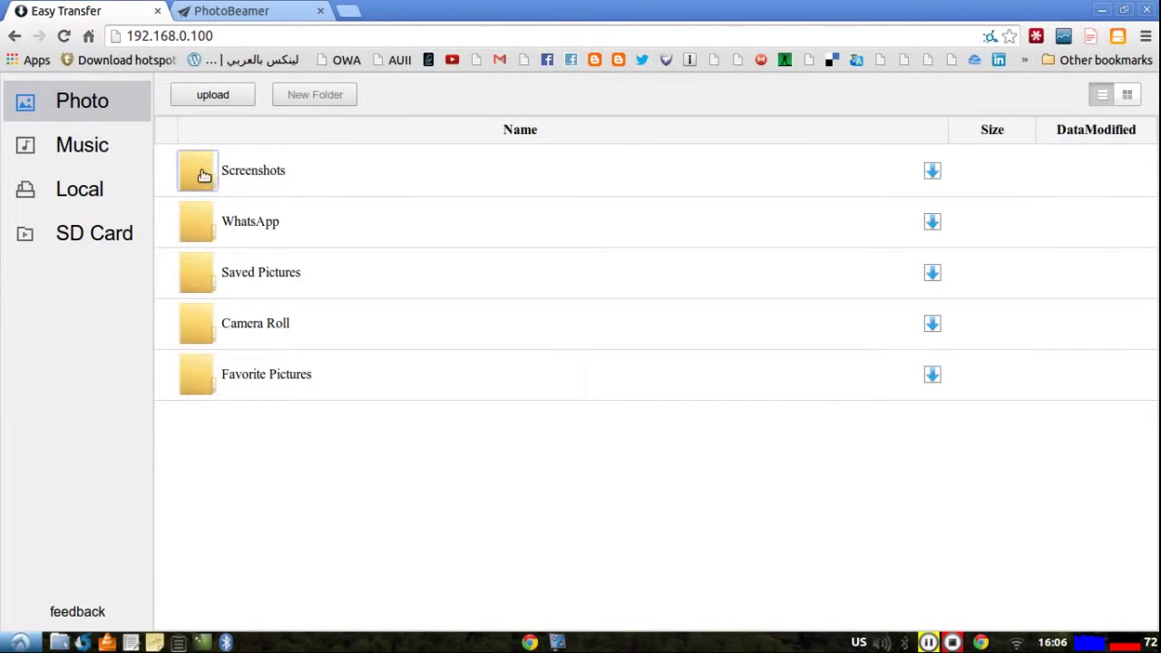
left_click(226, 156)
left_click(191, 165)
left_click(262, 171)
triple_click(262, 170)
left_click(350, 172)
left_click(934, 174)
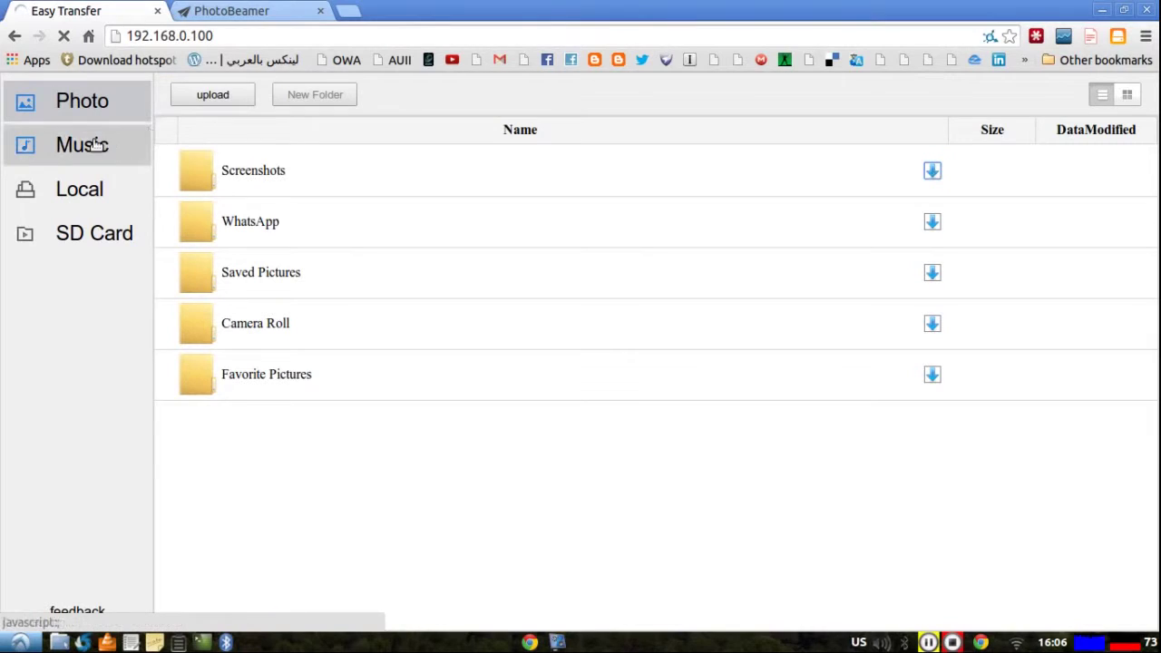
left_click(934, 175)
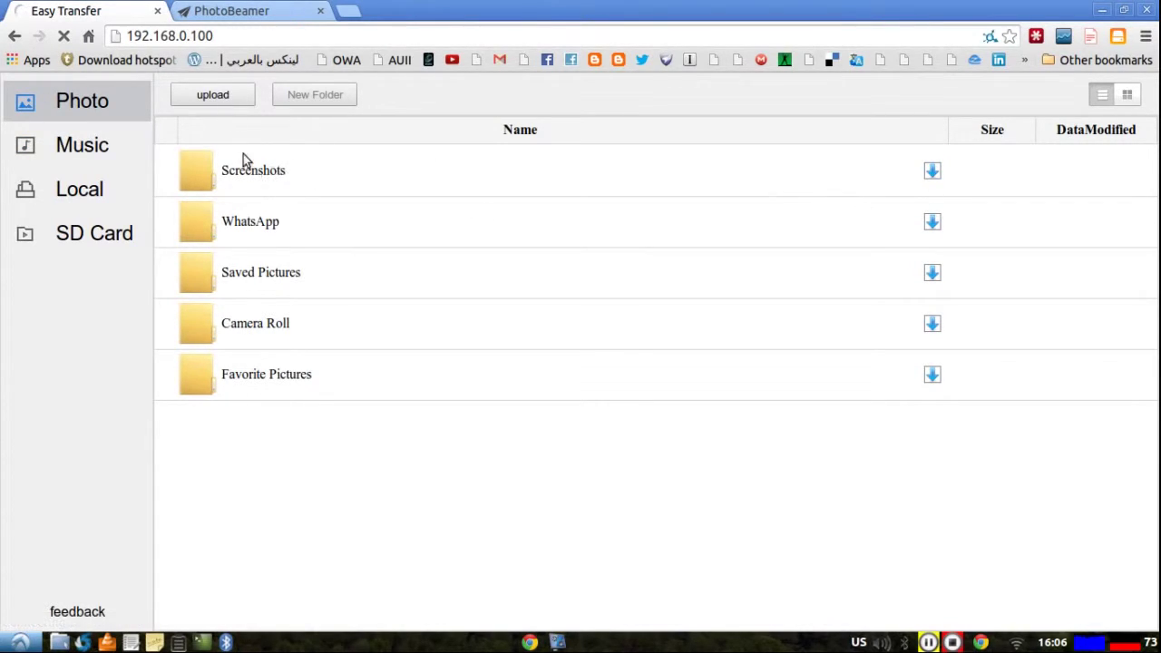
- Upload the penguin image 131207_195405.png from the cartoon folder in Pictures to the phone's Photo section
left_click(230, 95)
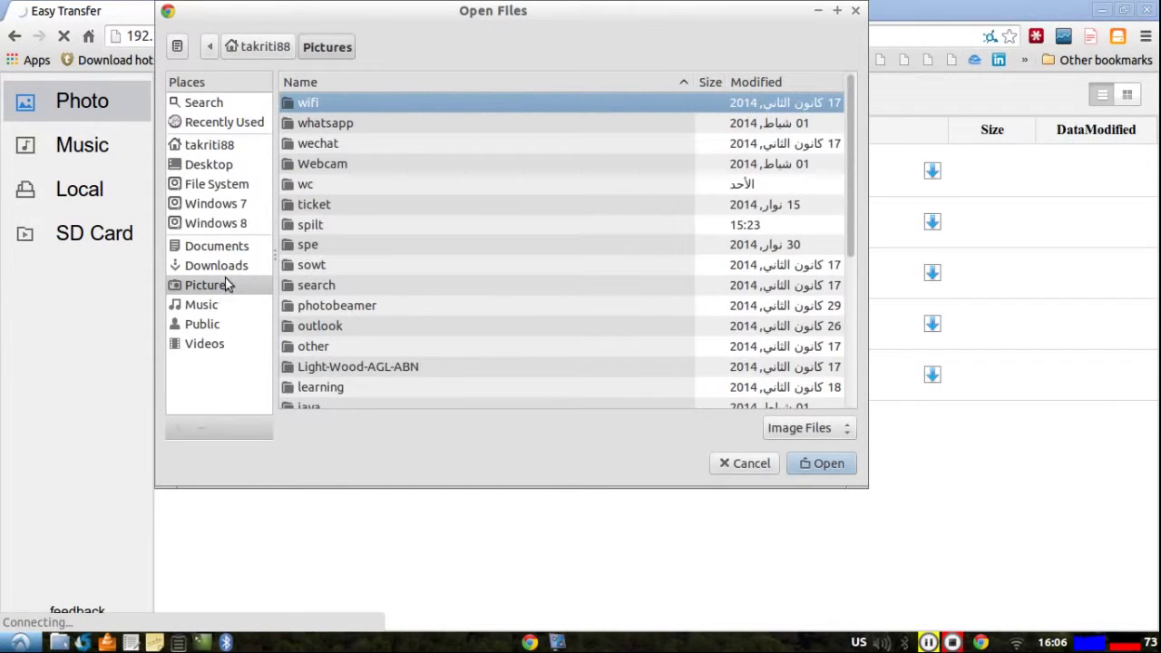
left_click_drag(853, 208, 844, 390)
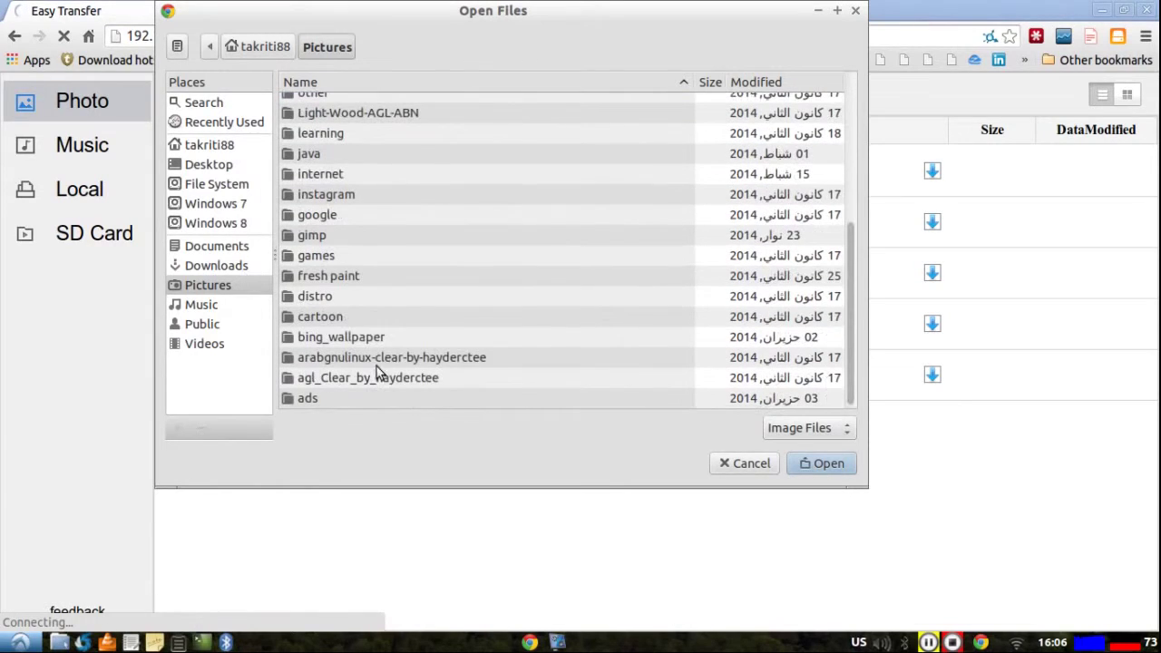
double_click(331, 318)
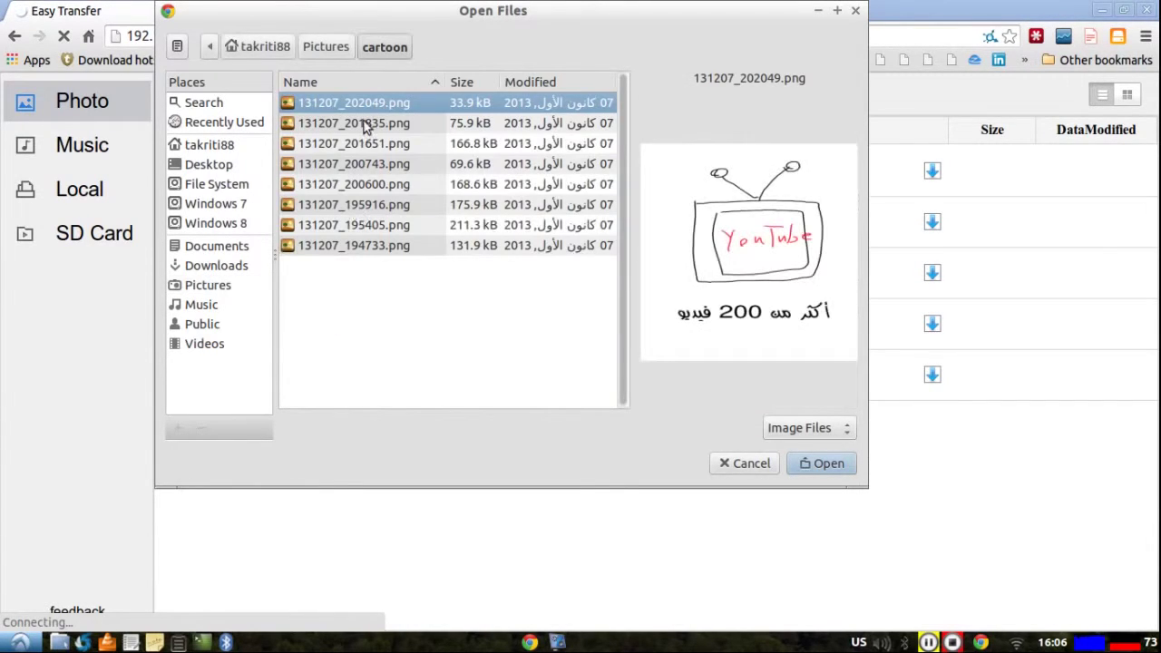
left_click(384, 123)
left_click(376, 145)
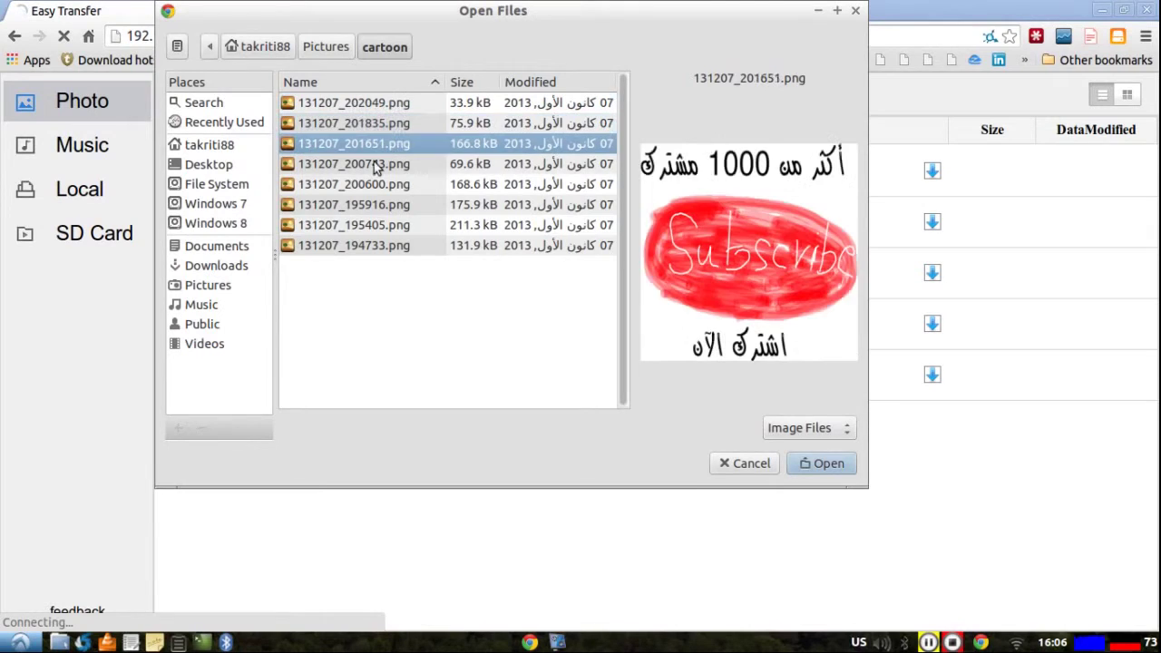
left_click(368, 246)
left_click(367, 226)
left_click(377, 208)
left_click(382, 226)
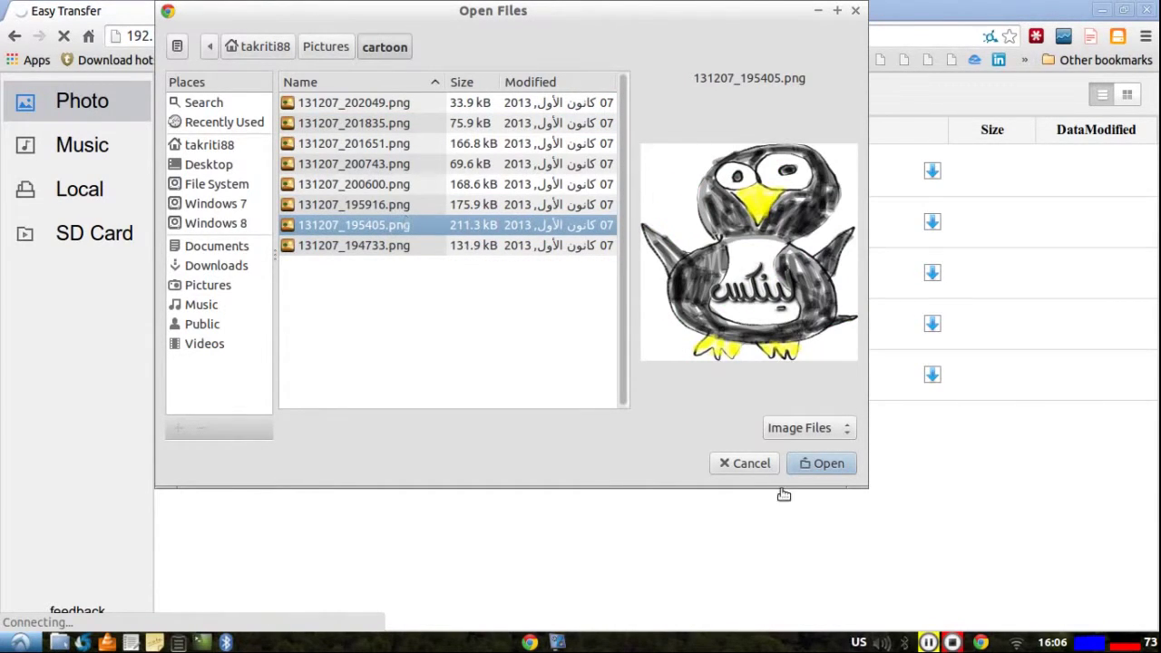
left_click(817, 465)
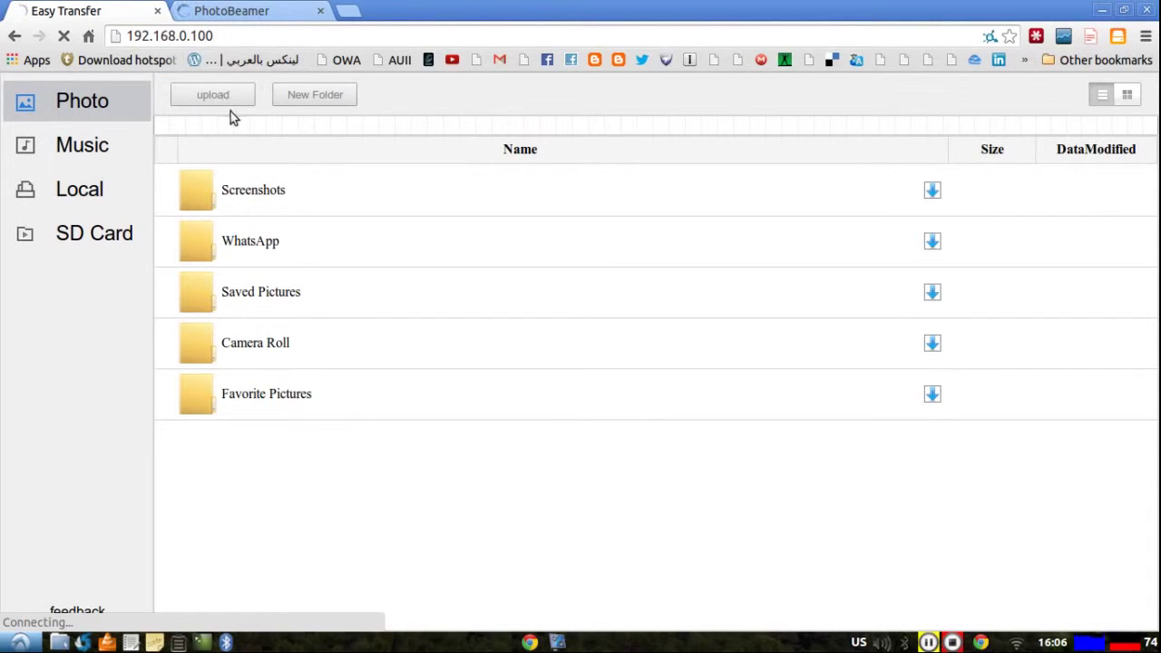
- Close the PhotoBeamer page, dismiss the file save dialog and reload the Photo folder list
left_click(312, 13)
left_click(320, 12)
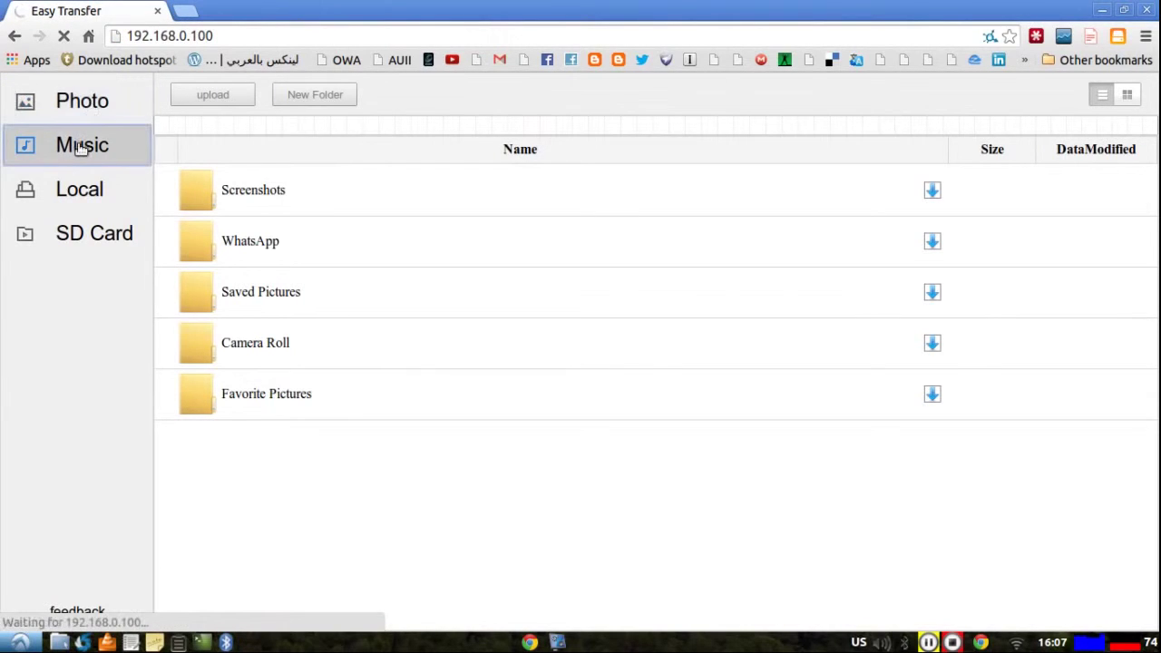
left_click(88, 103)
left_click(153, 151)
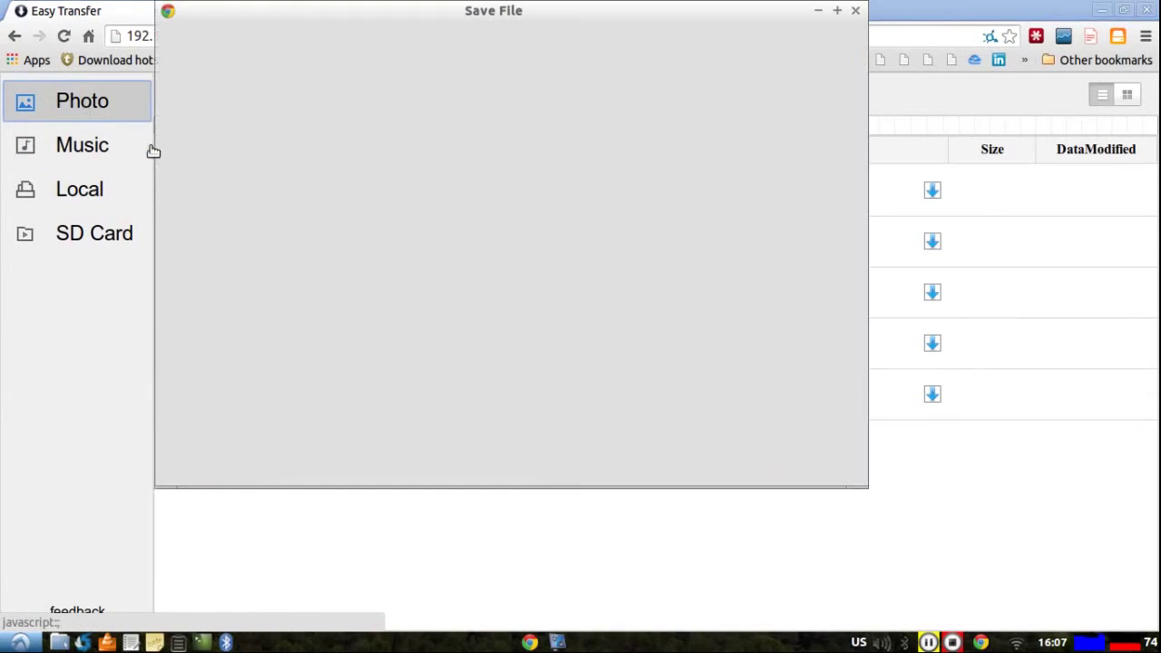
left_click(857, 12)
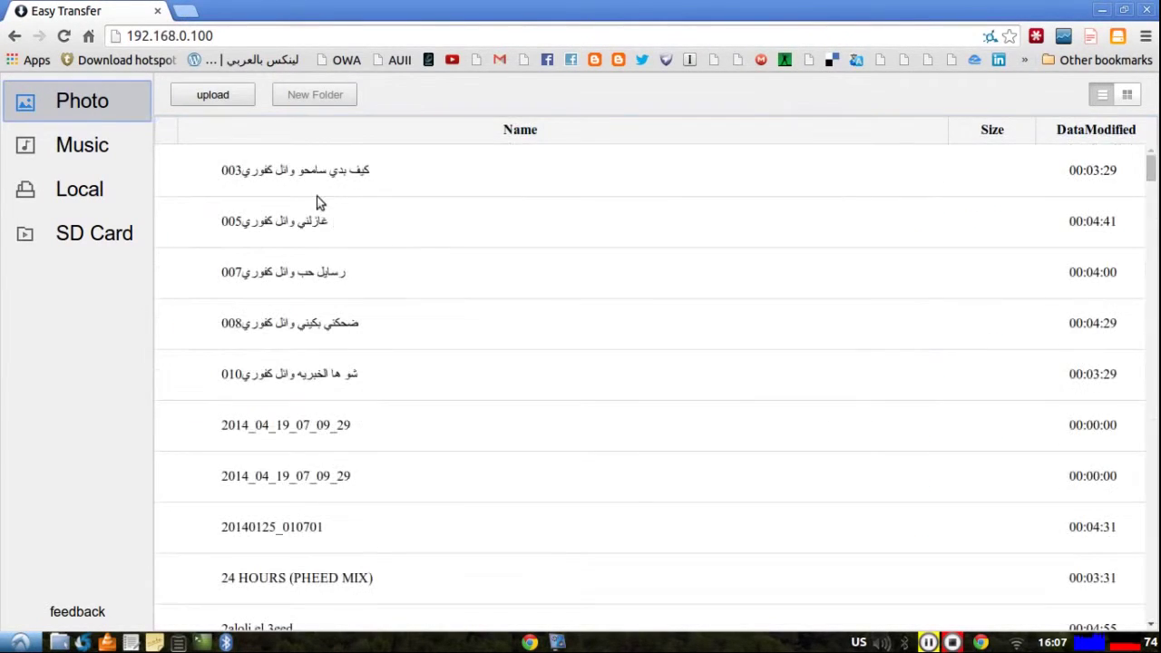
left_click(91, 102)
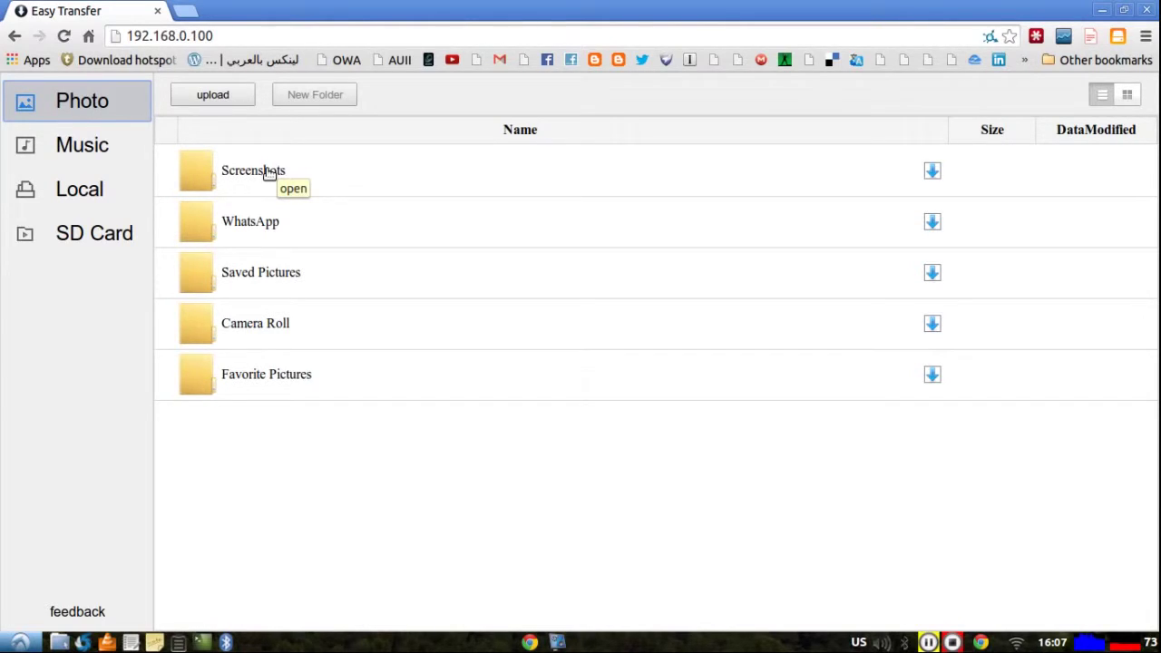
- Open the Screenshots folder to view its files and return to the photo folder list
left_click(268, 173)
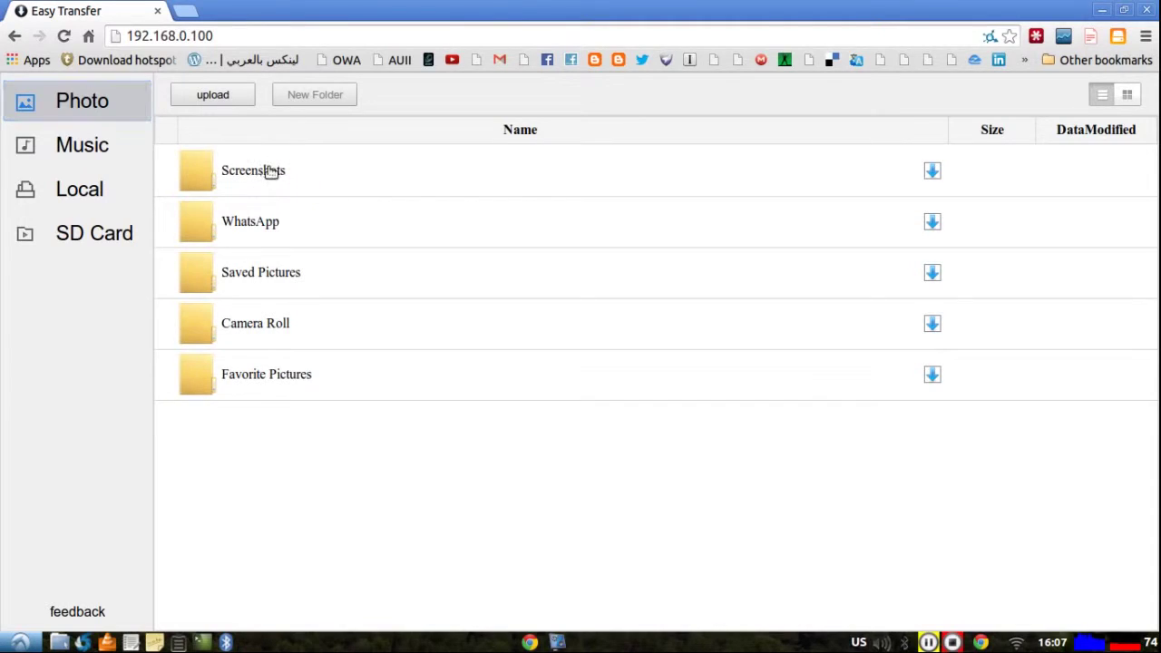
left_click(280, 223)
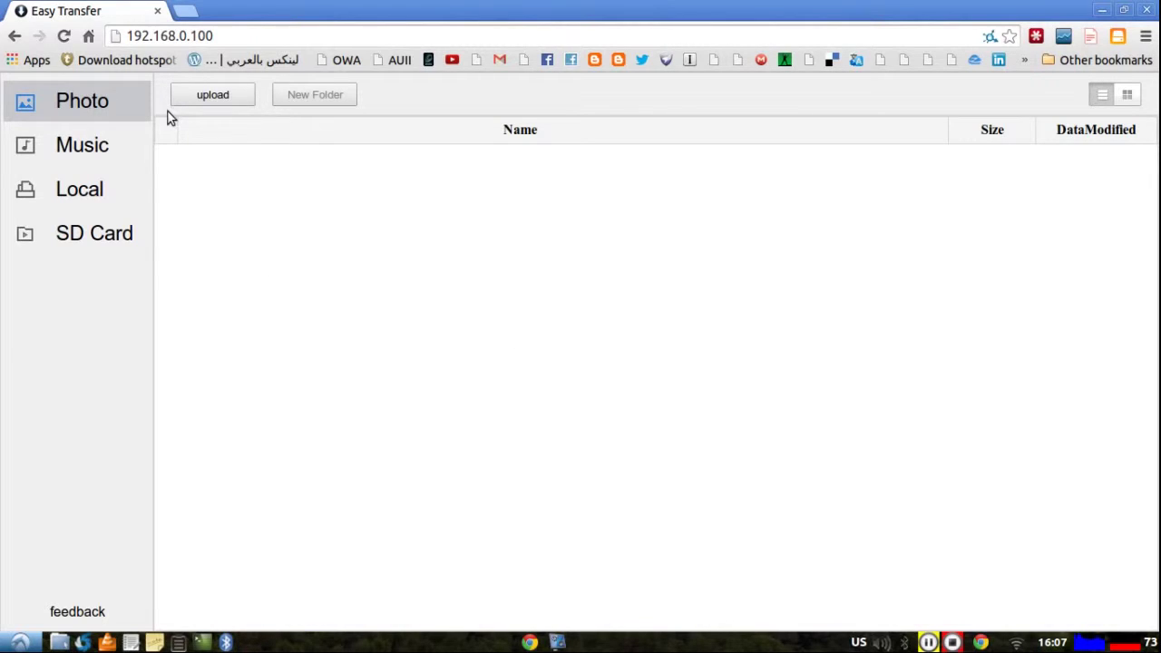
left_click(95, 111)
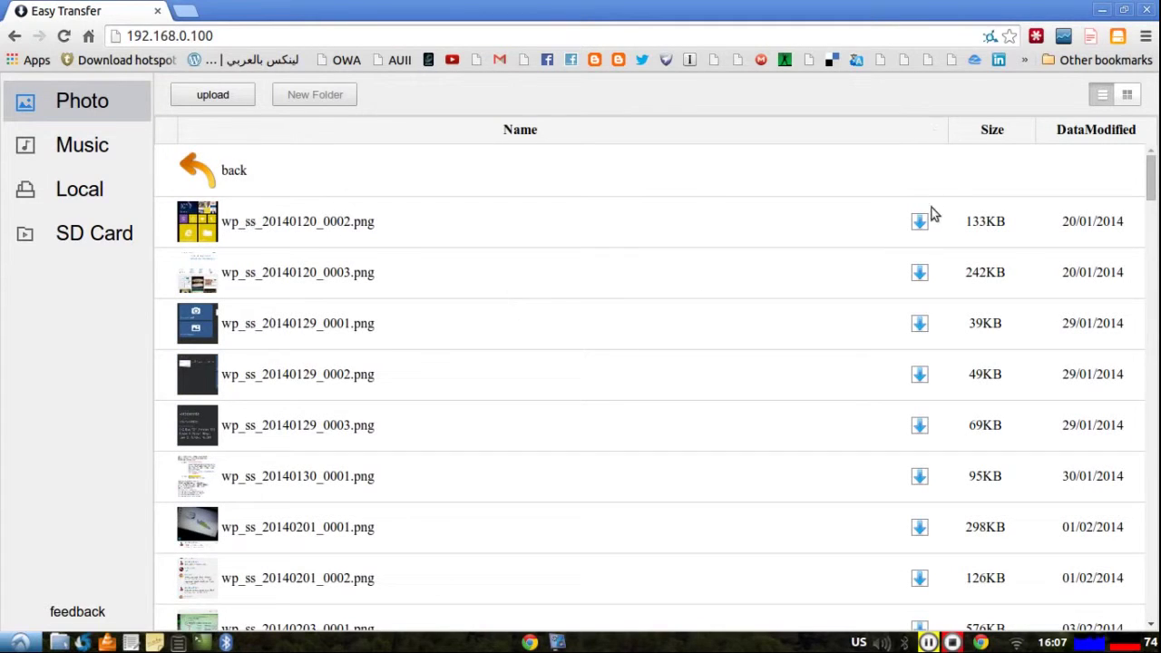
left_click(228, 170)
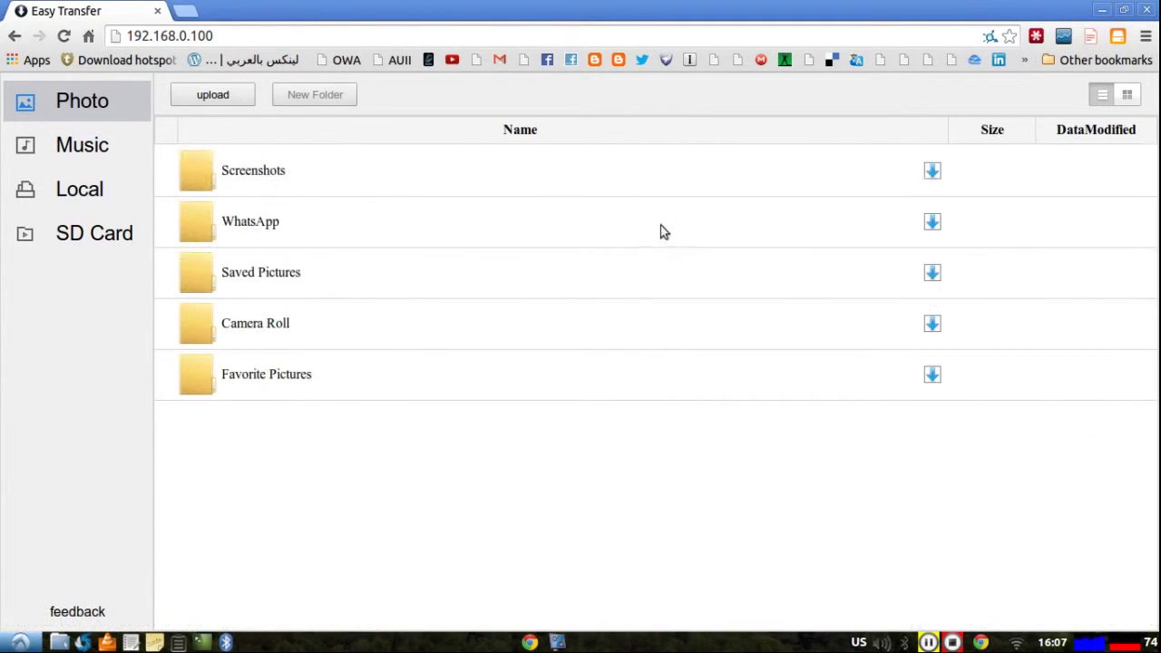
left_click(935, 172)
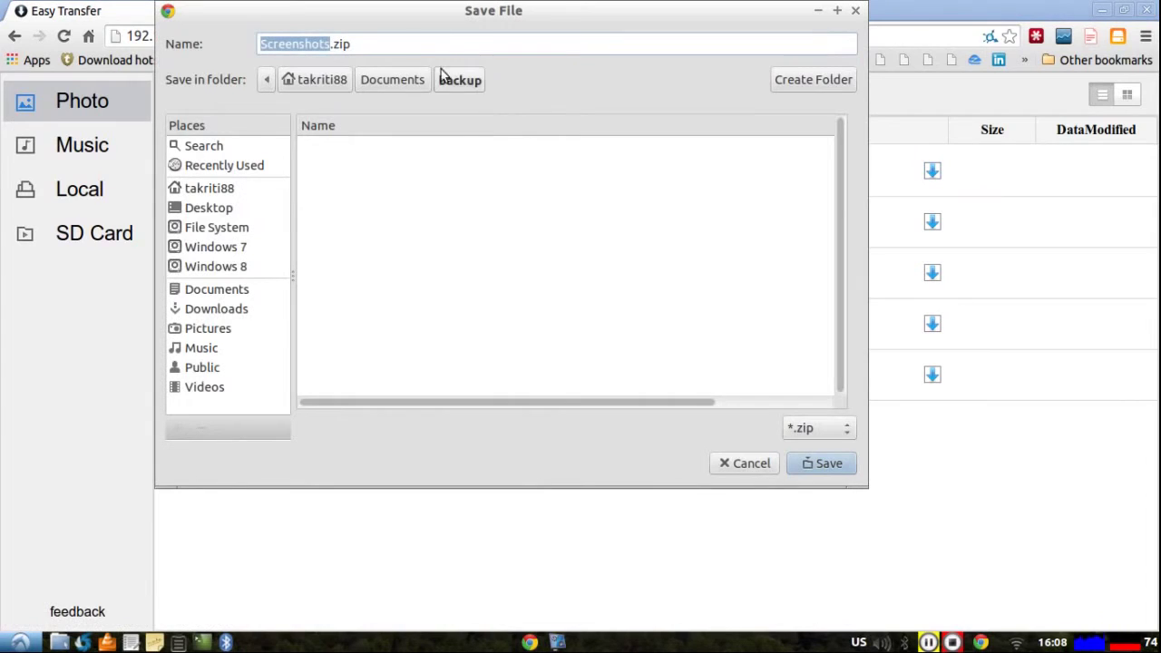
left_click(392, 47)
left_click_drag(392, 47, 221, 46)
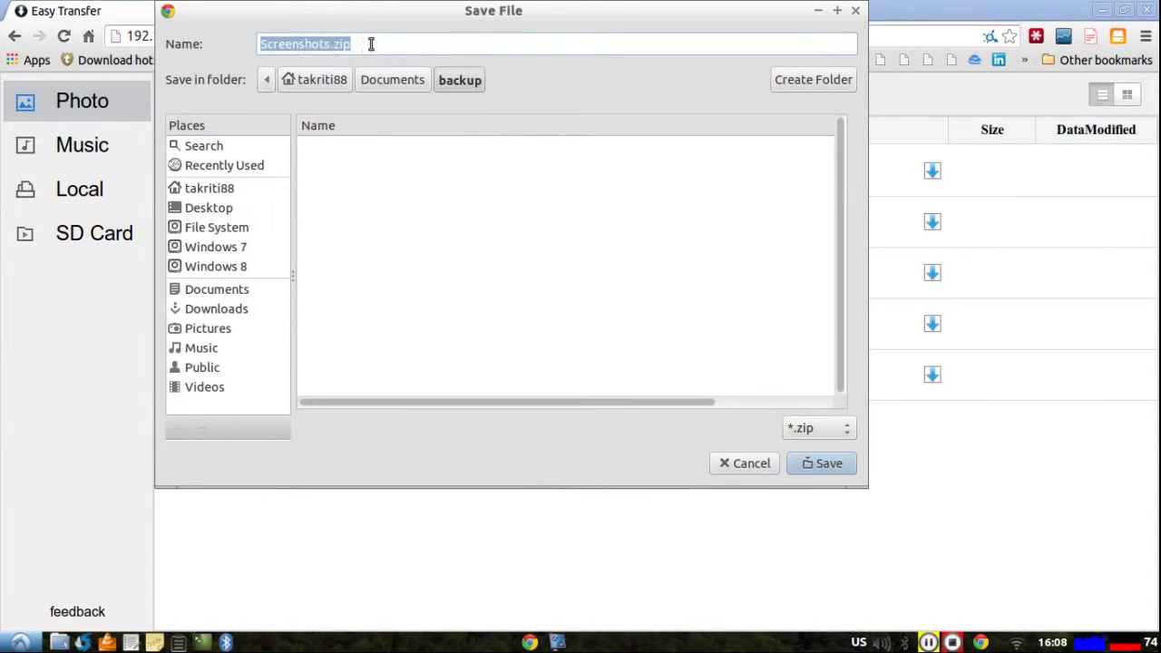
left_click(371, 44)
left_click(752, 463)
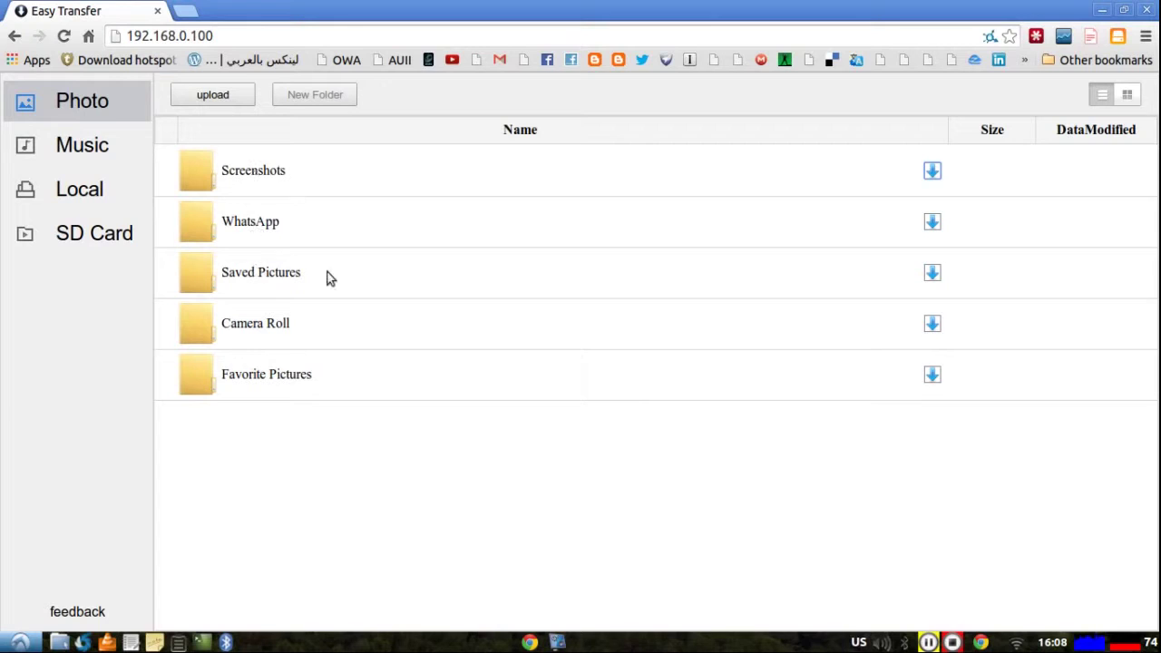
- Upload 131207_195405.png from inside the Saved Pictures folder and return to the photo folder list
left_click(597, 299)
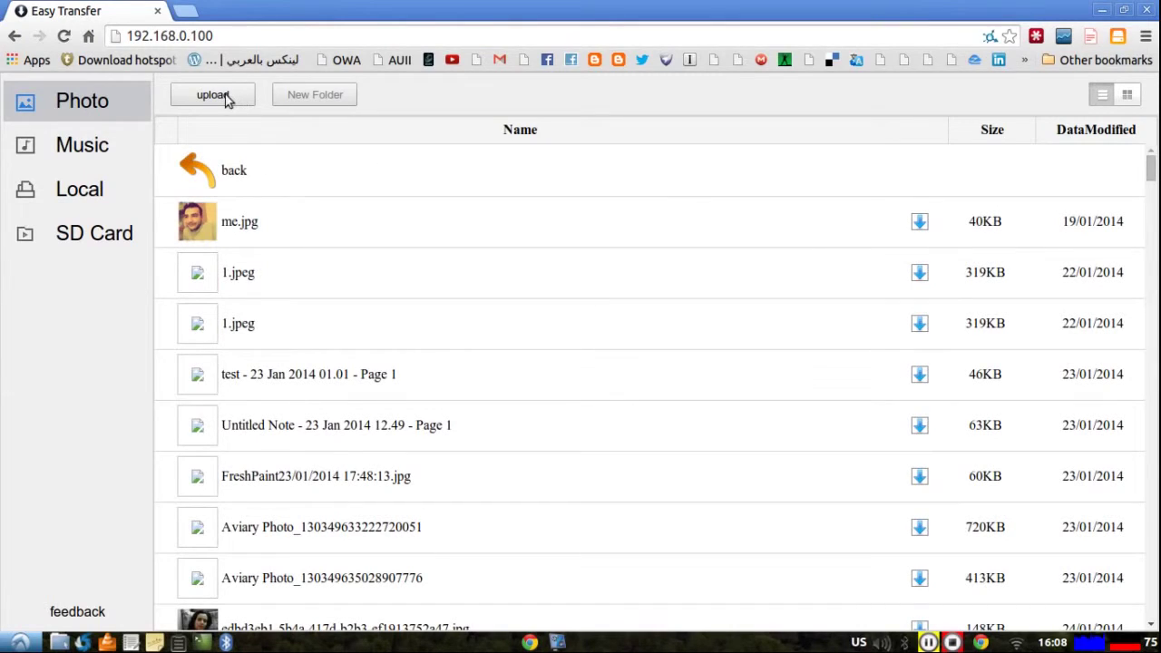
left_click(215, 95)
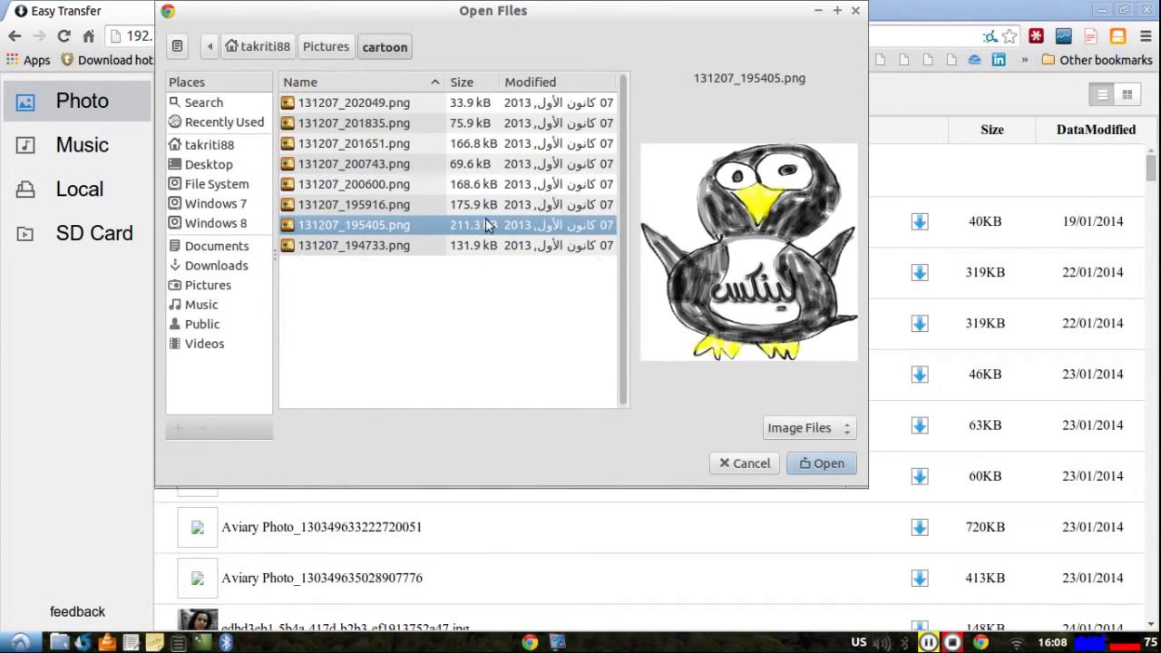
left_click(819, 468)
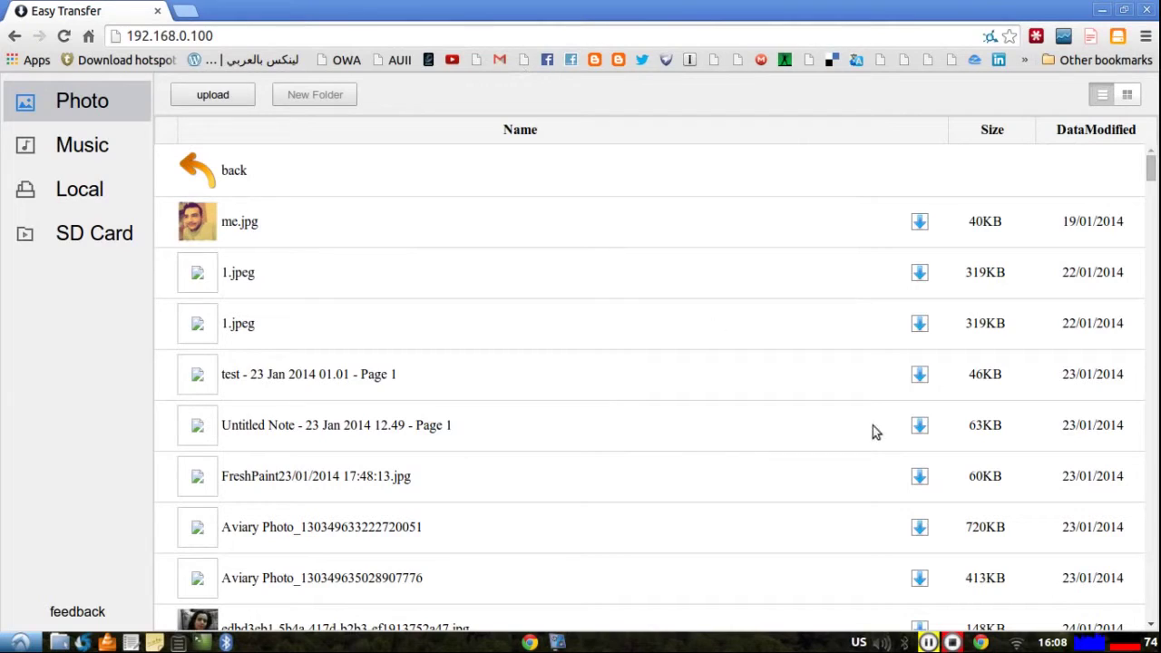
left_click(218, 172)
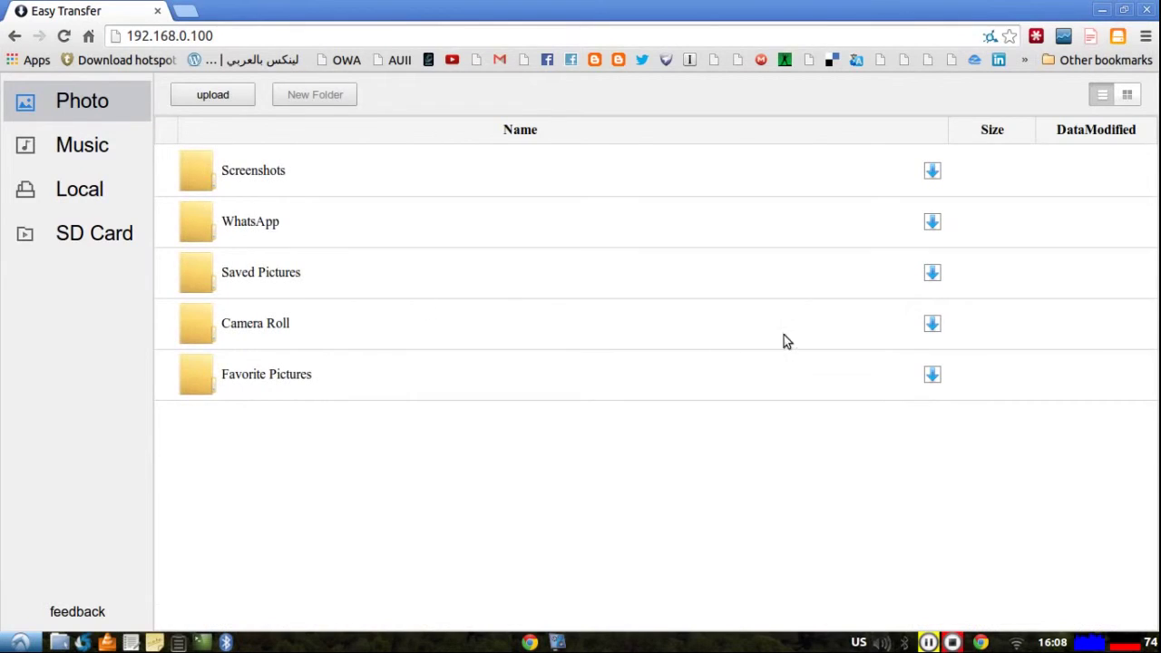
- Look through the list of songs in the Music section
left_click(85, 160)
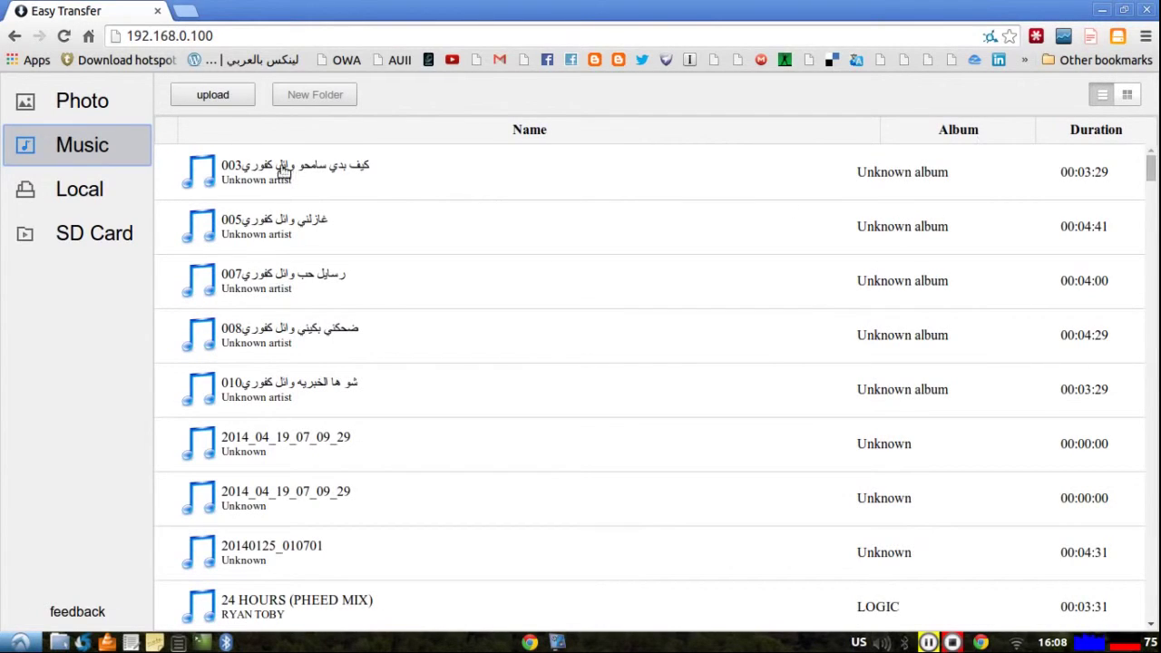
left_click_drag(1152, 169, 1150, 161)
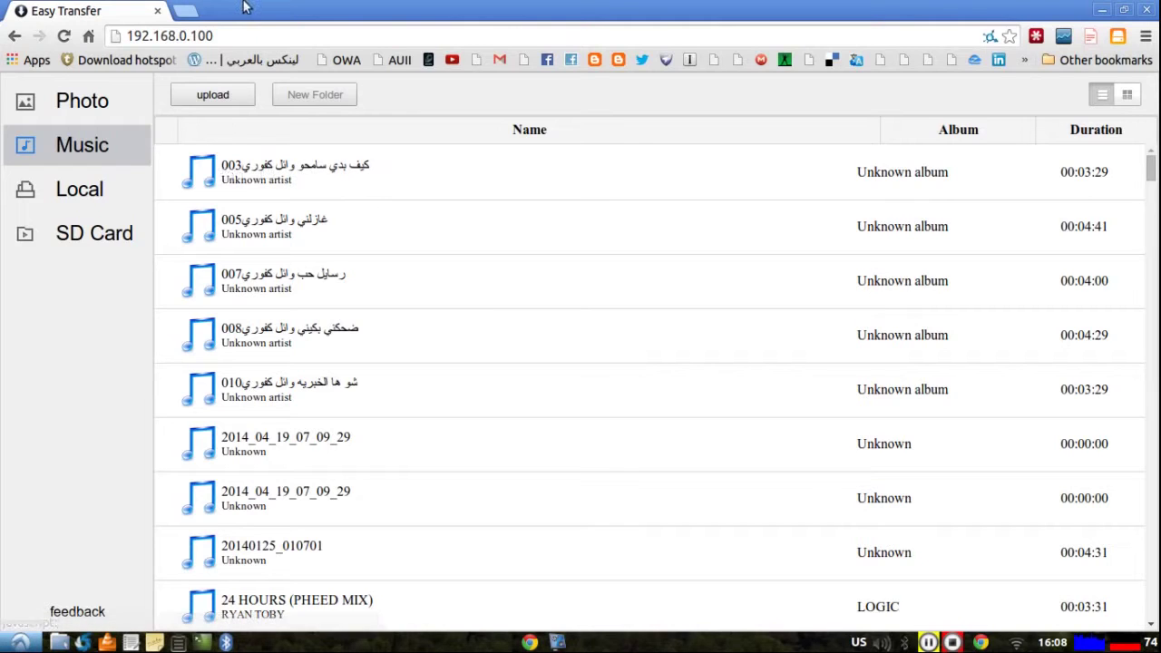
mouse_move(1154, 173)
left_mouse_down()
mouse_move(1152, 231)
mouse_move(1148, 165)
left_mouse_up()
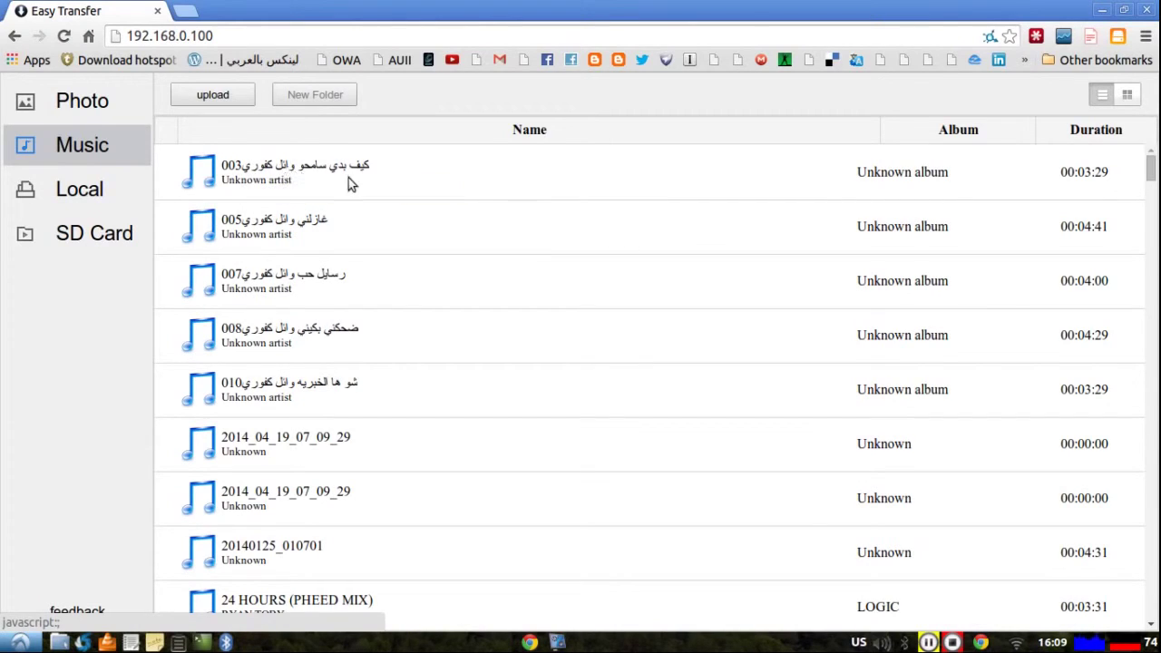
scroll(303, 249, "down", 1)
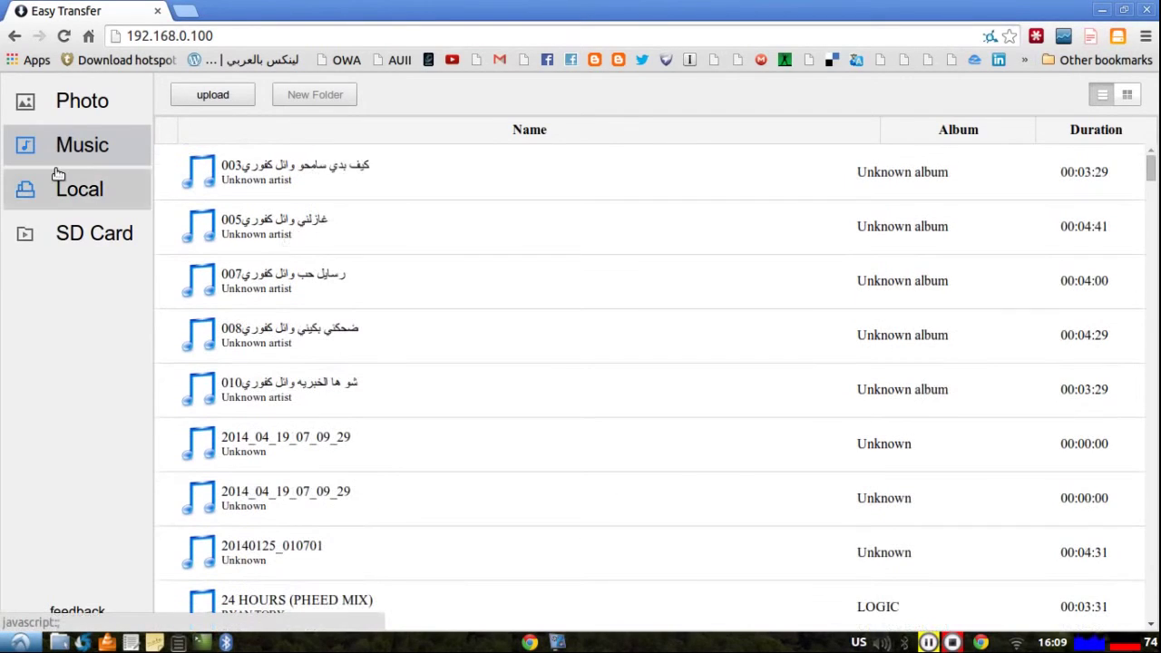
- Examine the Local storage section and the SD Card contents
left_click(27, 181)
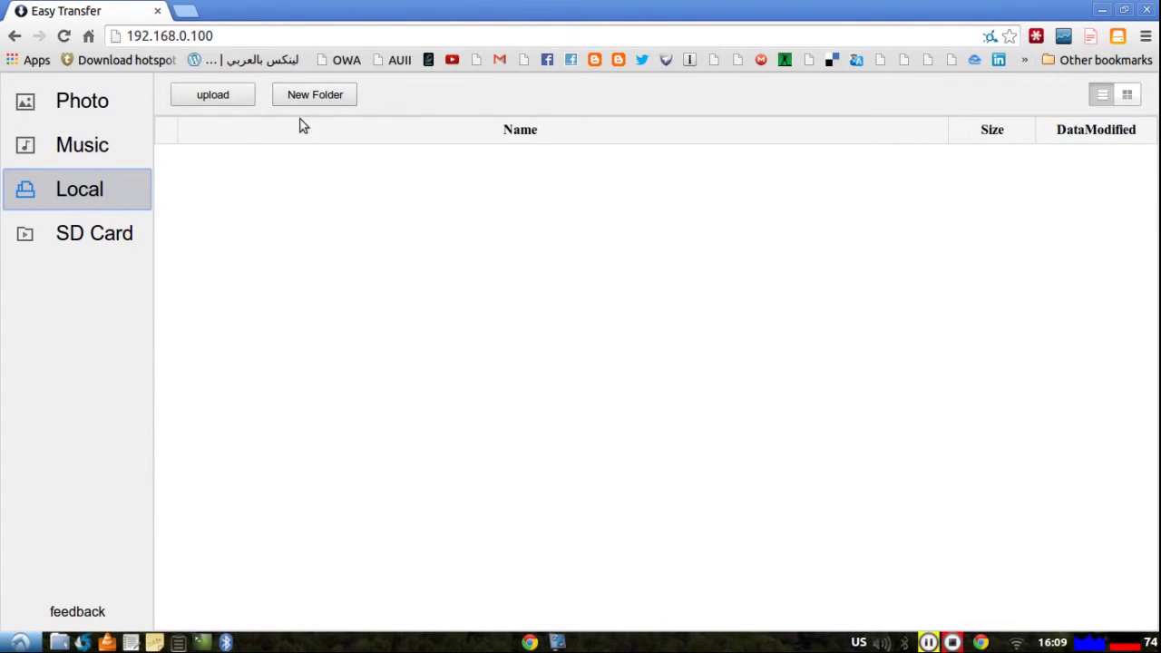
left_click(55, 142)
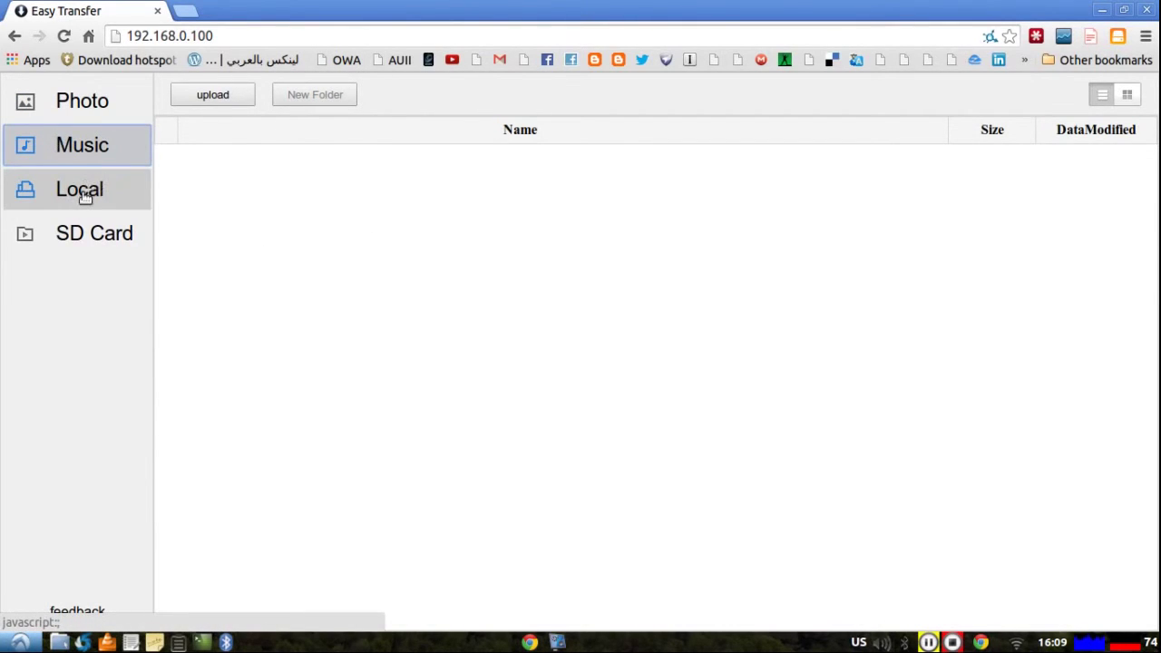
left_click(85, 197)
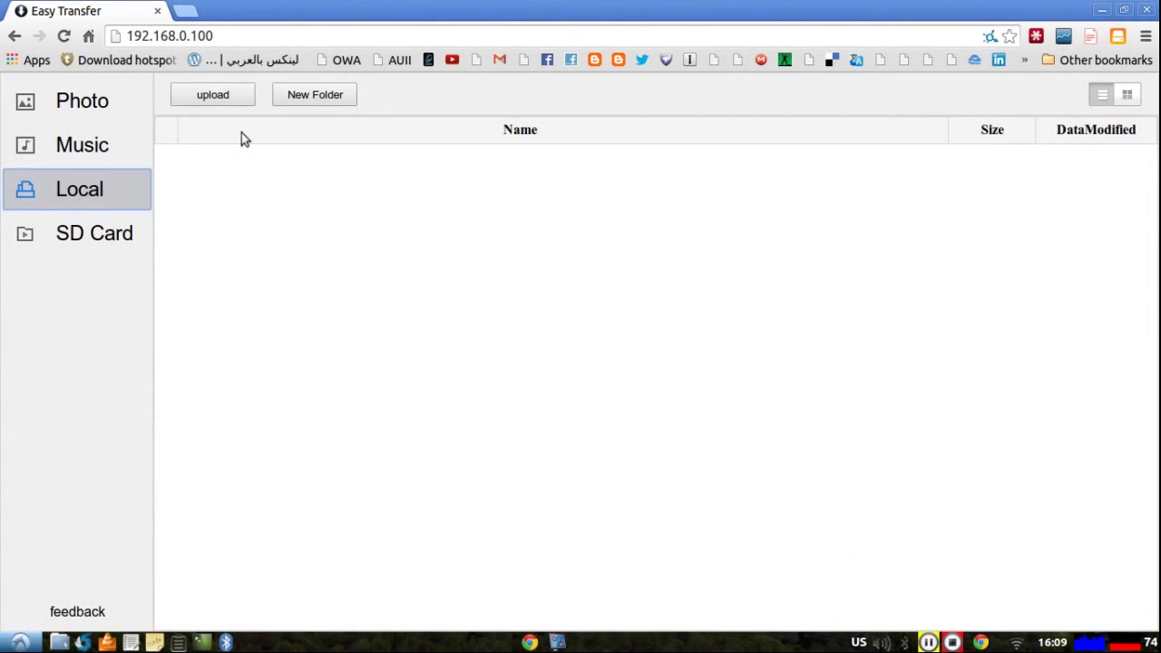
left_click(74, 233)
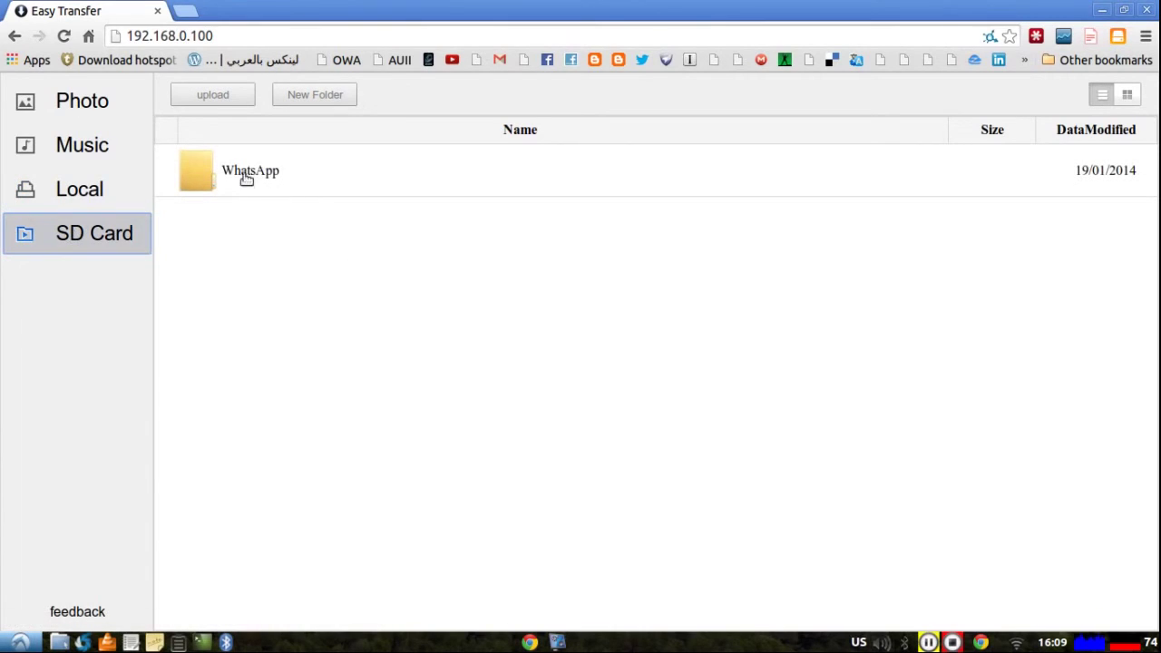